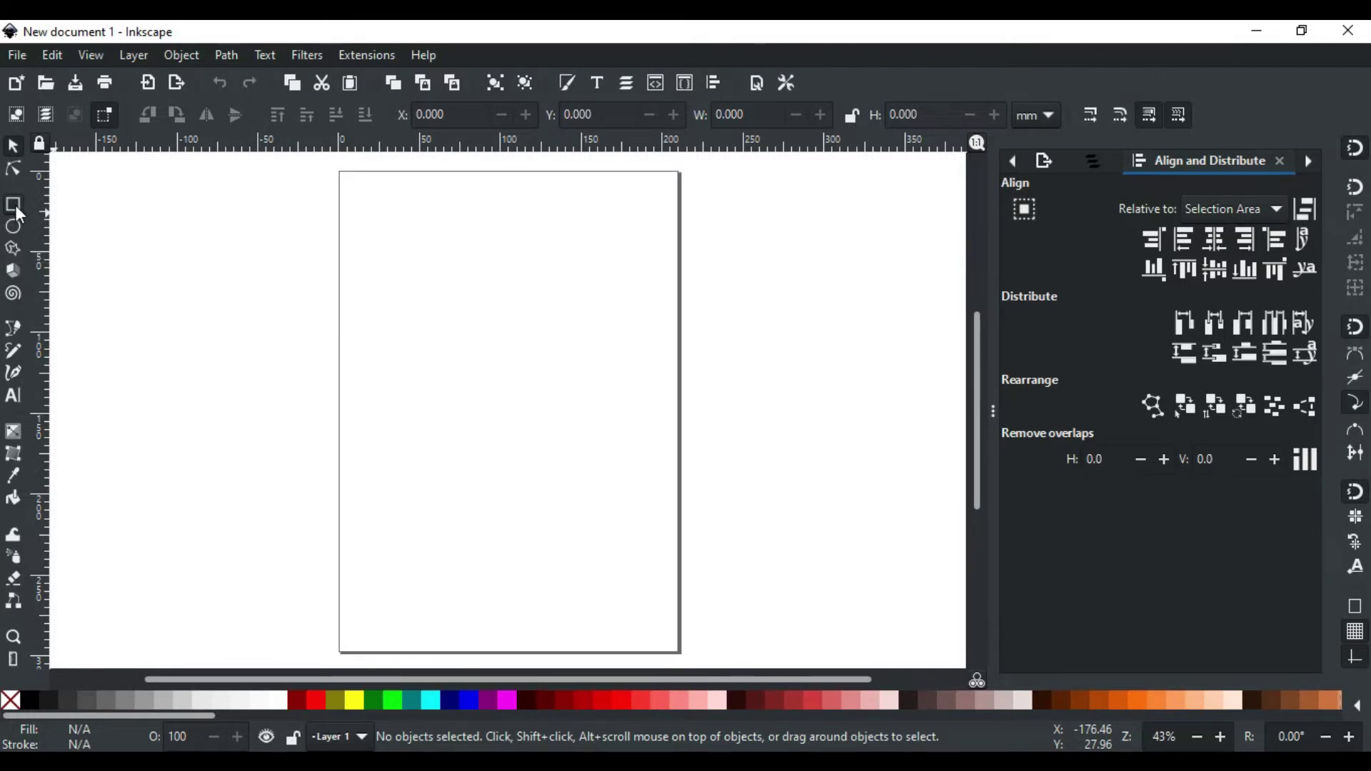
- Draw an orange rectangle of about 168 × 114 mm near the top of the page
click(17, 210)
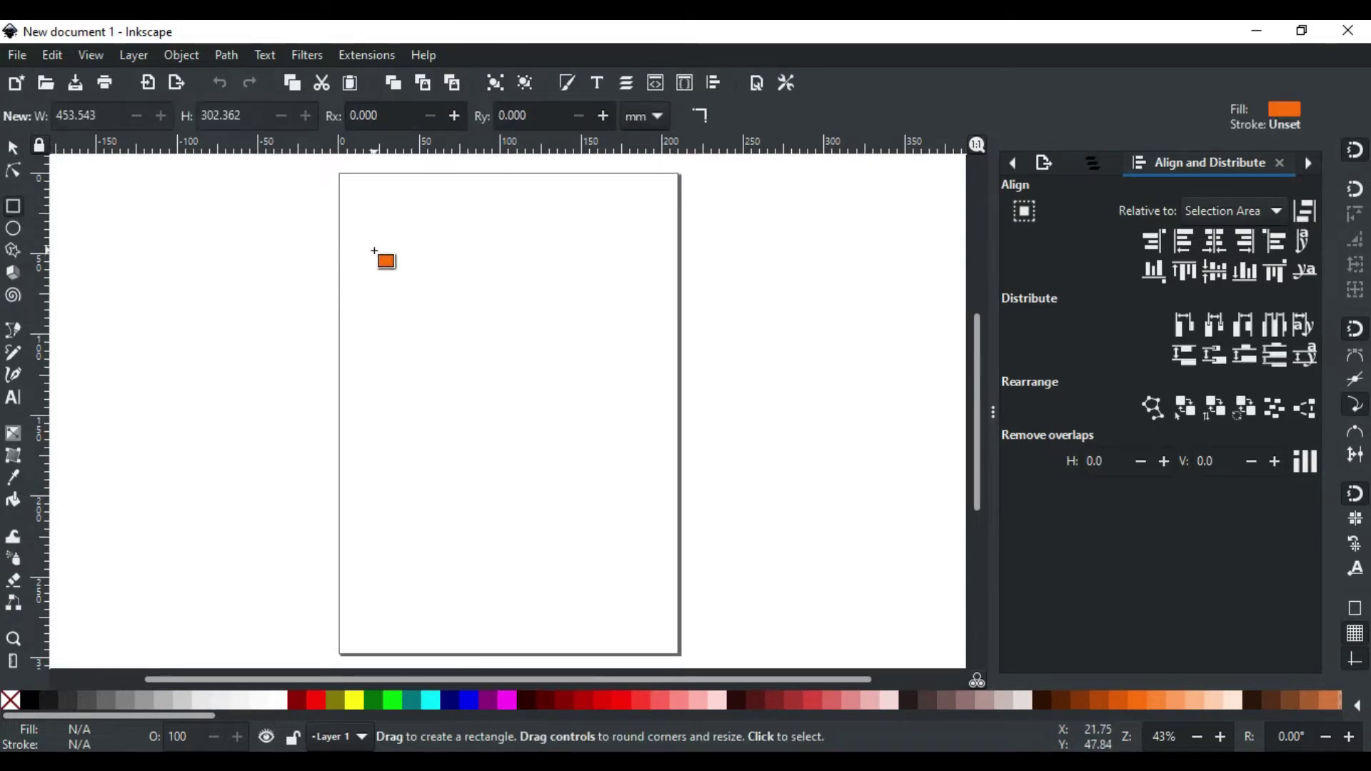
drag(375, 251, 648, 433)
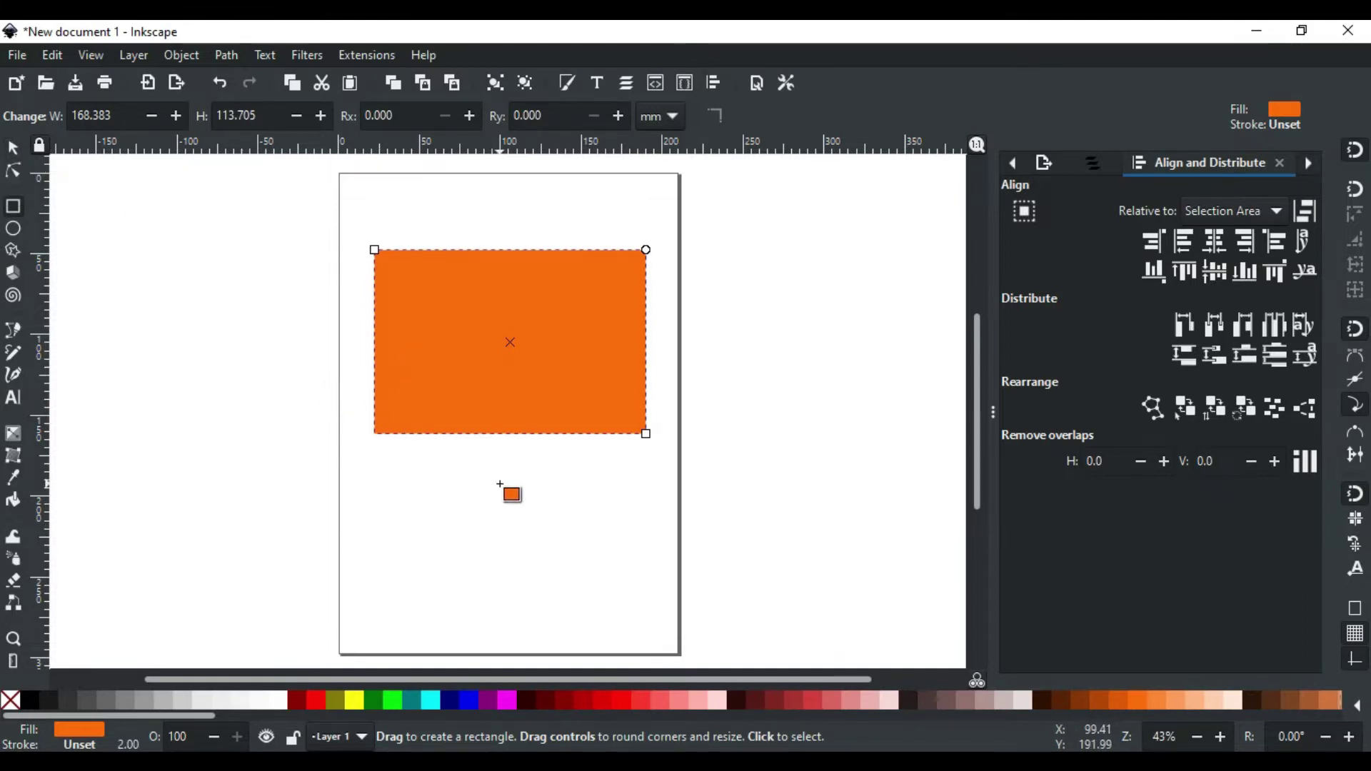
key(space)
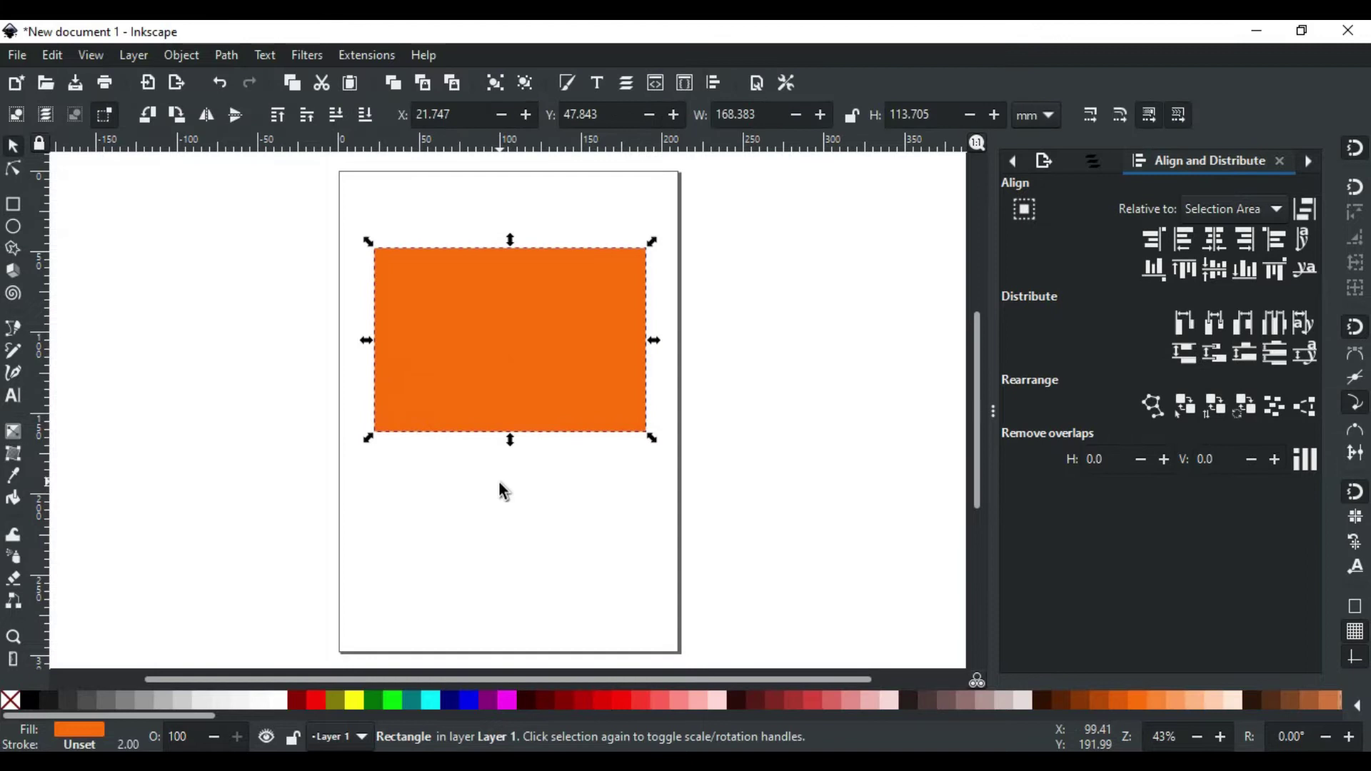
- Shift the rectangle up-left and enlarge it to about 172.7 × 118.7 mm
drag(597, 396, 508, 357)
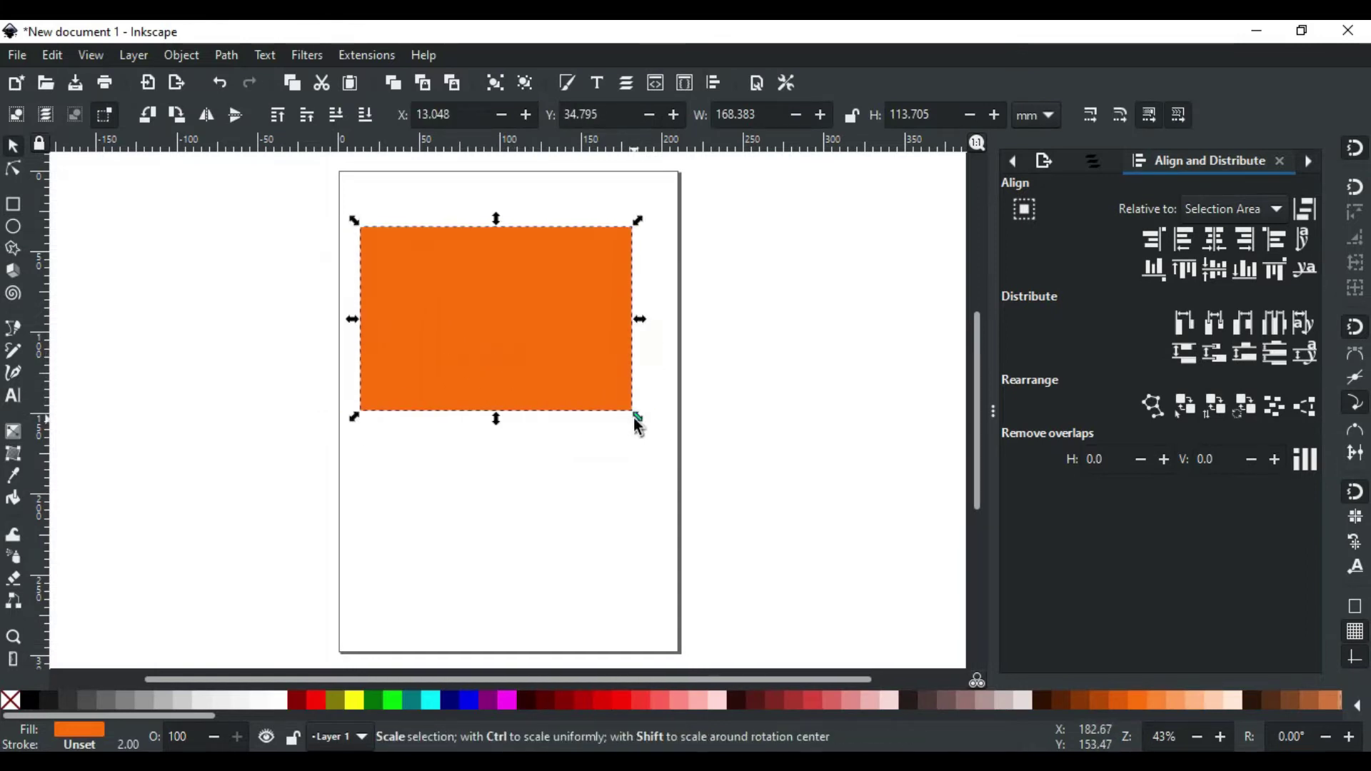
mouse_move(635, 418)
mouse_down()
mouse_move(555, 365)
mouse_move(641, 420)
mouse_up()
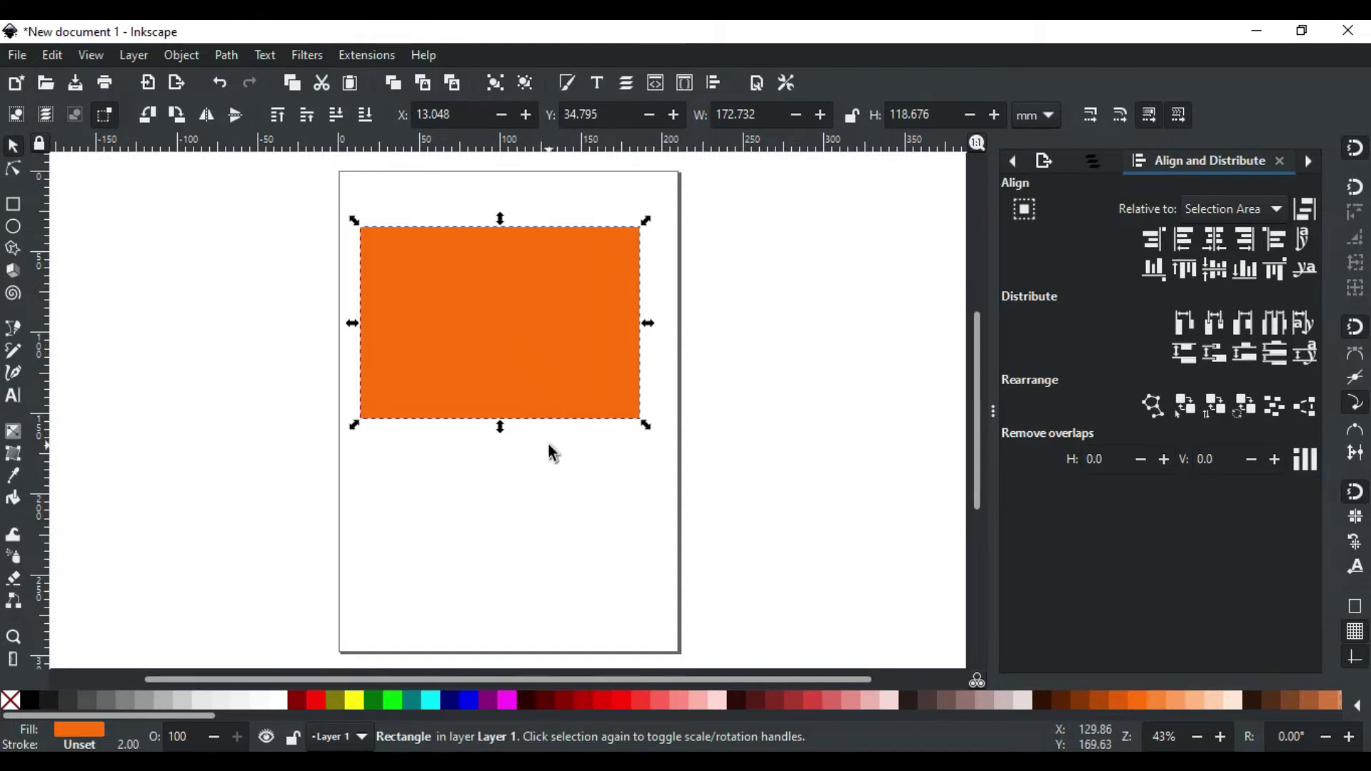
key(space)
key(space)
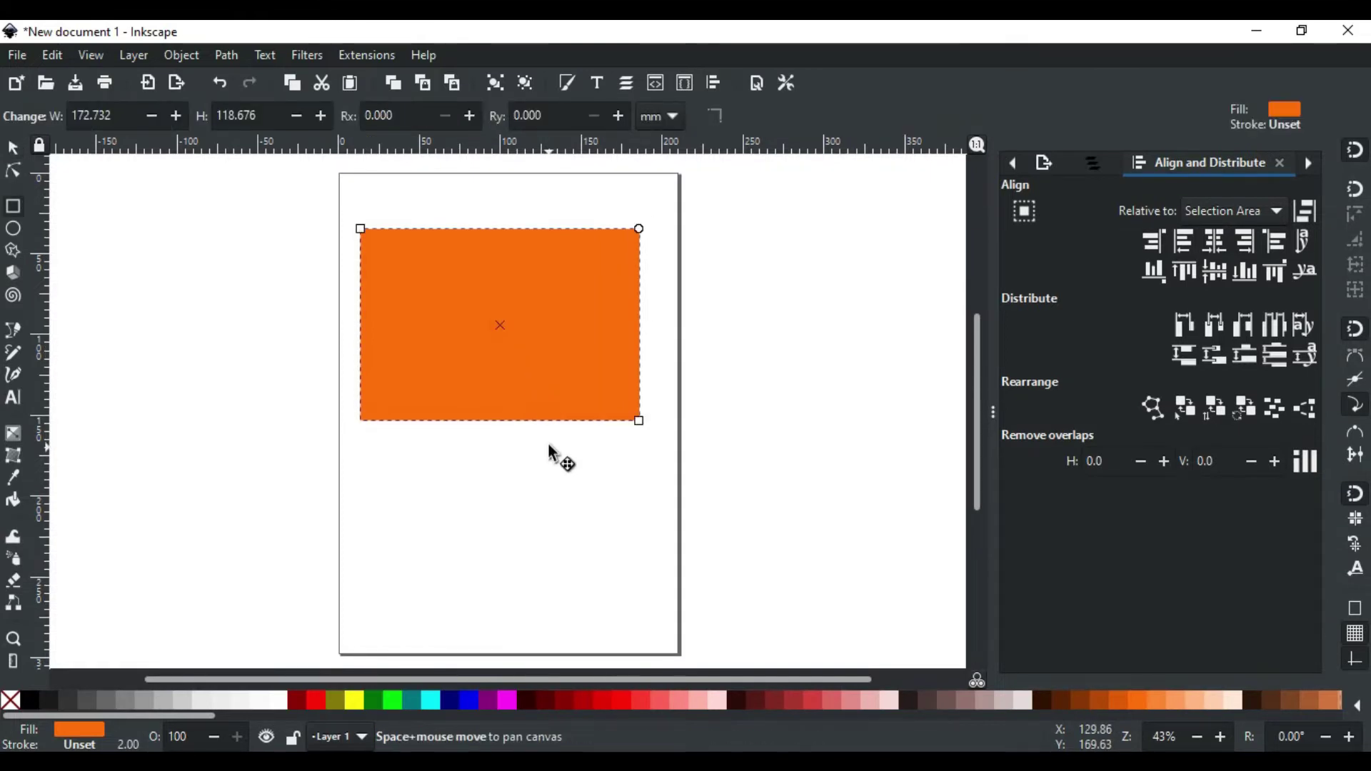
- Drag the rectangle's top-left and bottom-right corners to reshape it to about 169 × 123 mm
click(540, 323)
key(space)
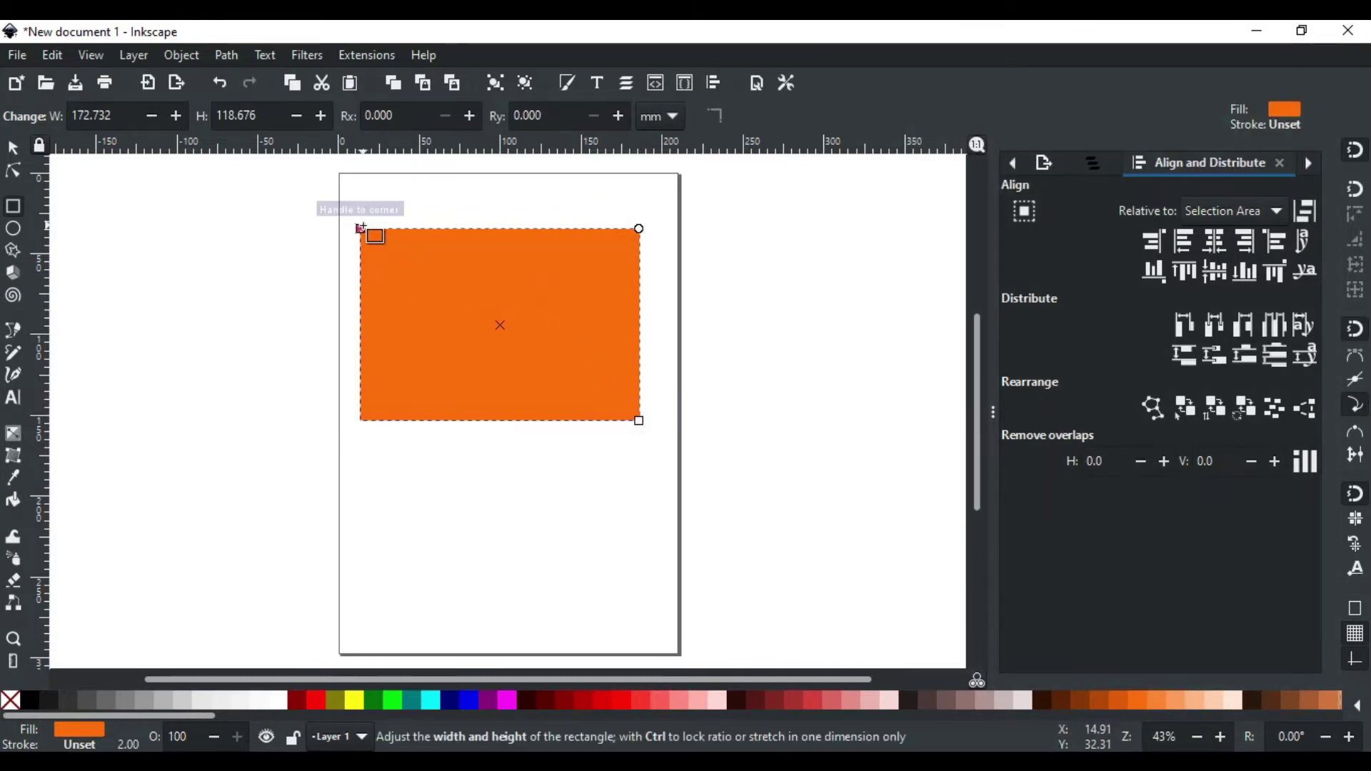
mouse_move(361, 230)
mouse_down()
mouse_move(444, 229)
mouse_move(409, 305)
mouse_move(375, 251)
mouse_up()
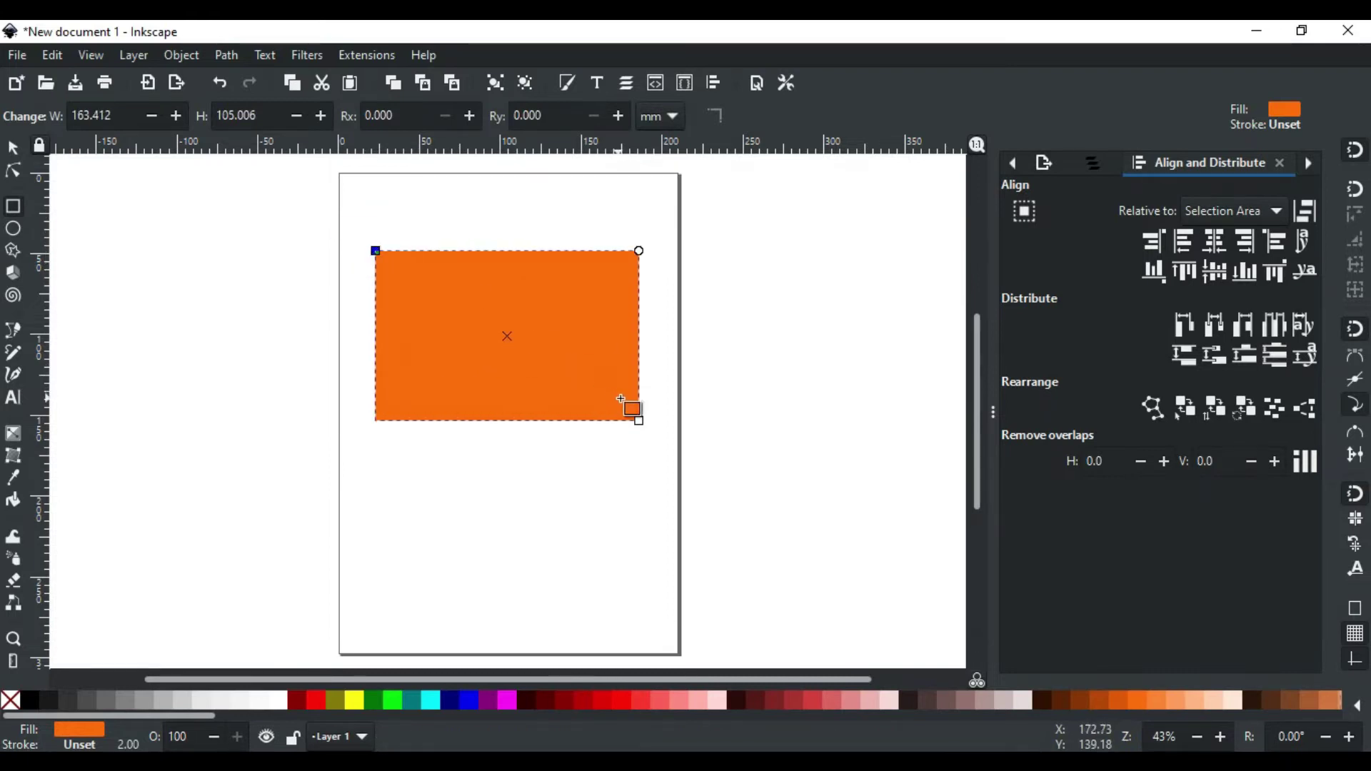
drag(640, 420, 648, 450)
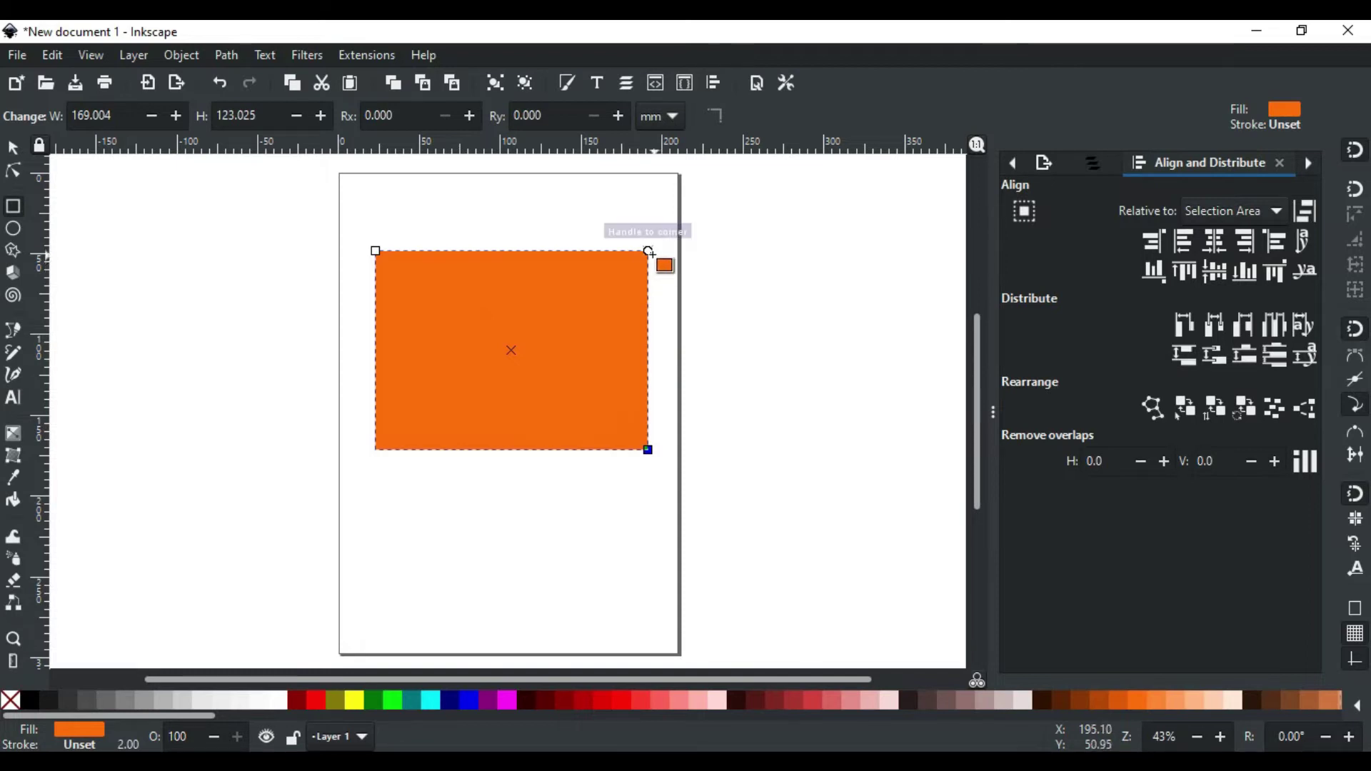
- Round the corners to radii of about 84.5 × 34.2 mm, undoing one rounding change
drag(648, 252, 649, 308)
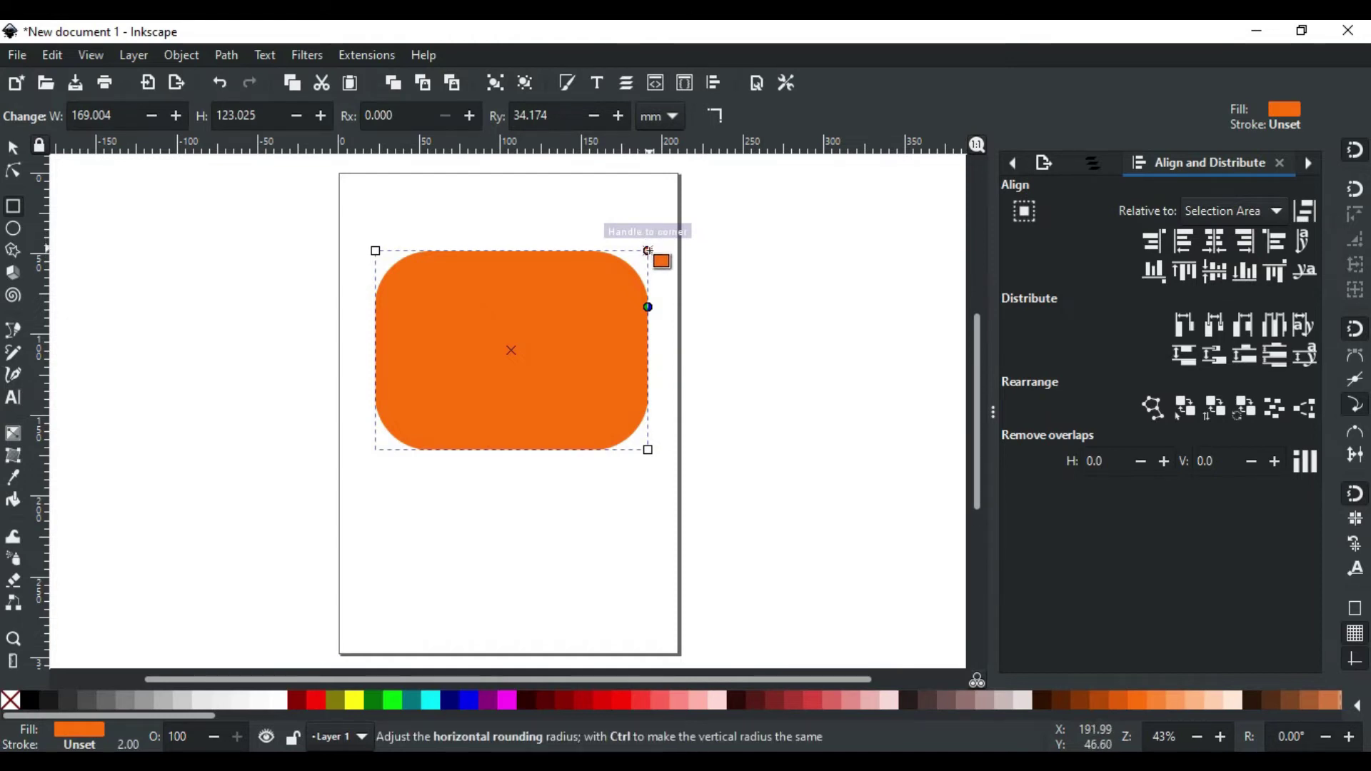
drag(647, 248, 496, 259)
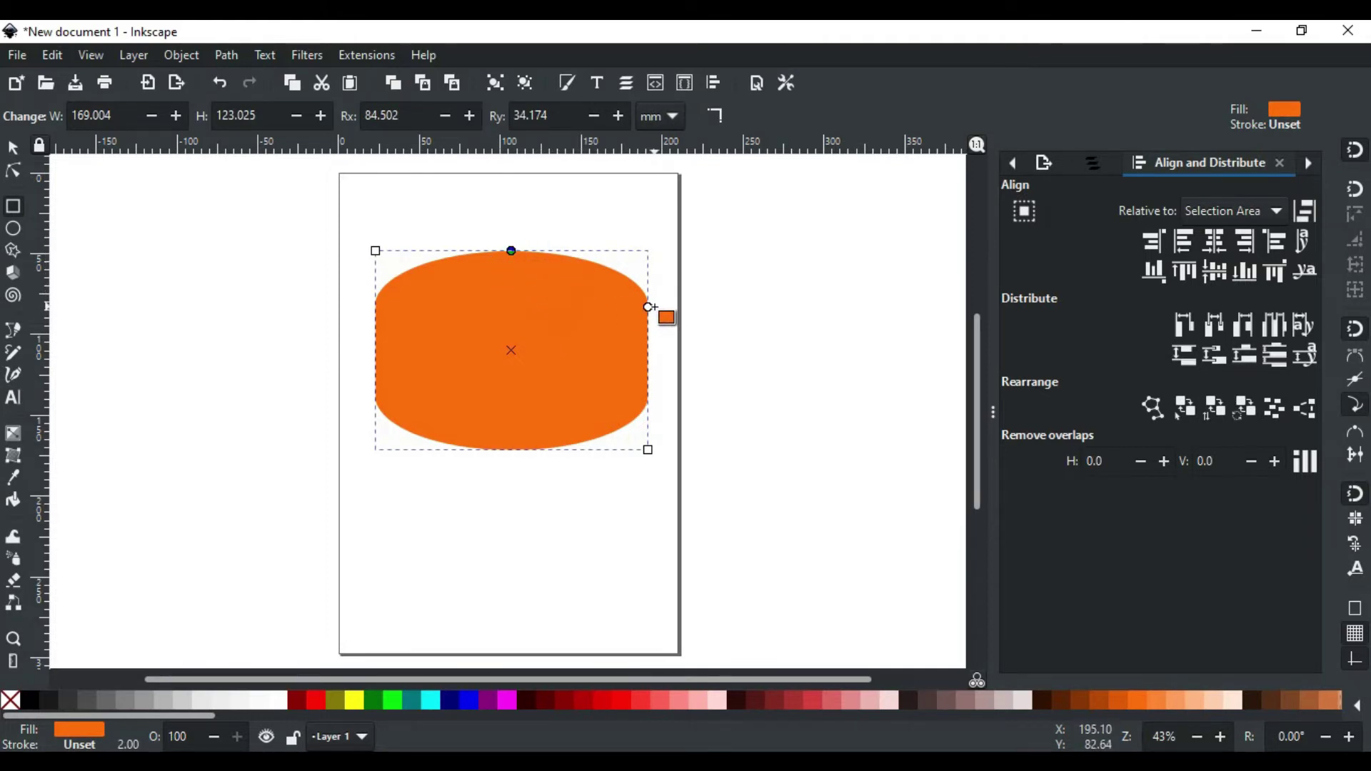
key(ctrl+z)
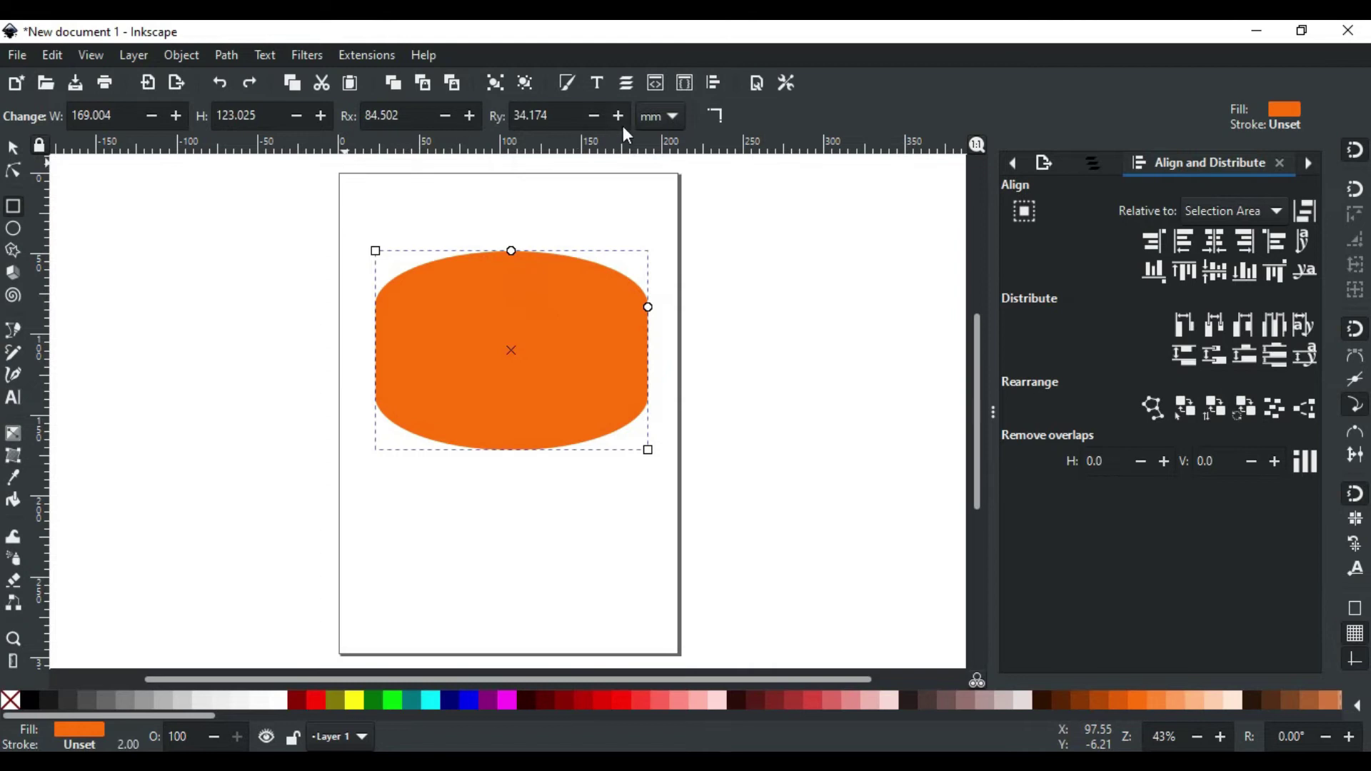
click(676, 121)
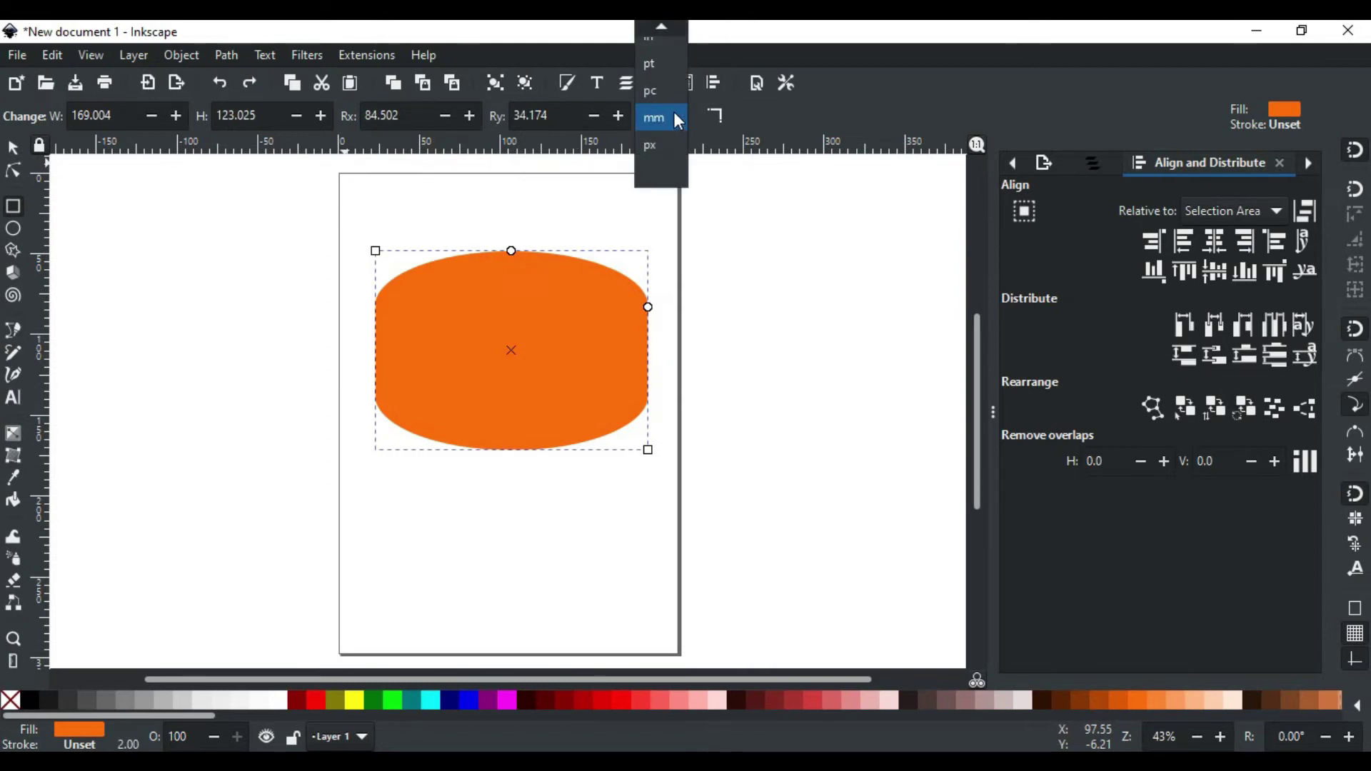
mouse_move(666, 33)
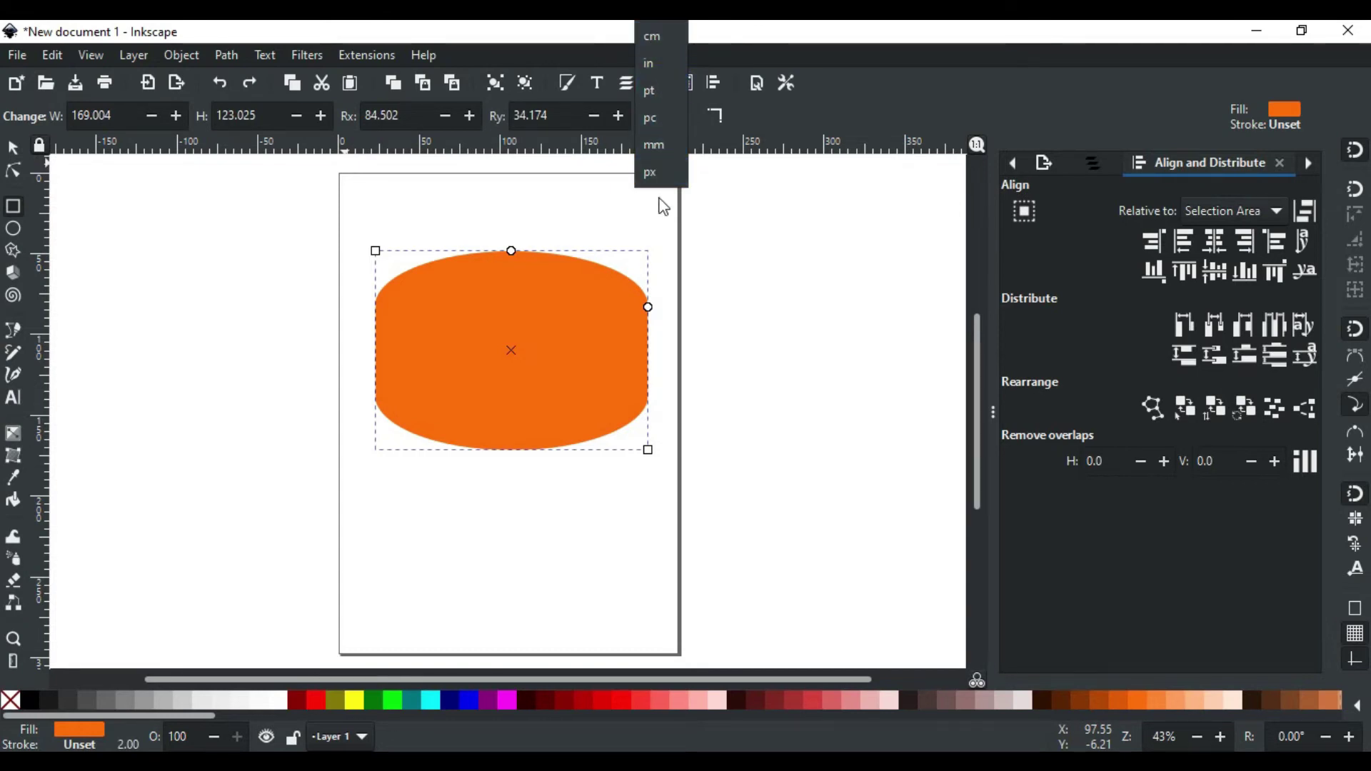
click(766, 129)
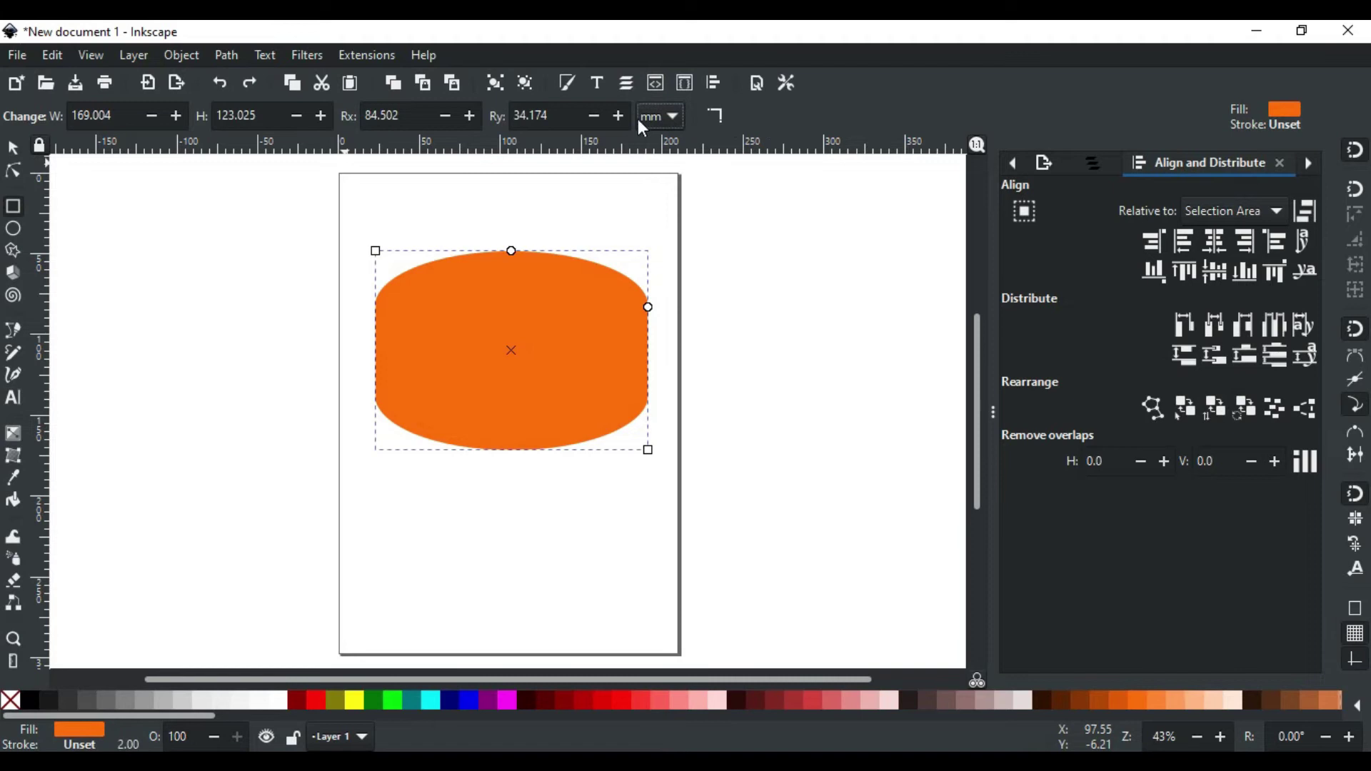
- Set the rectangle's width to 150 mm and height to 80 mm
double_click(72, 114)
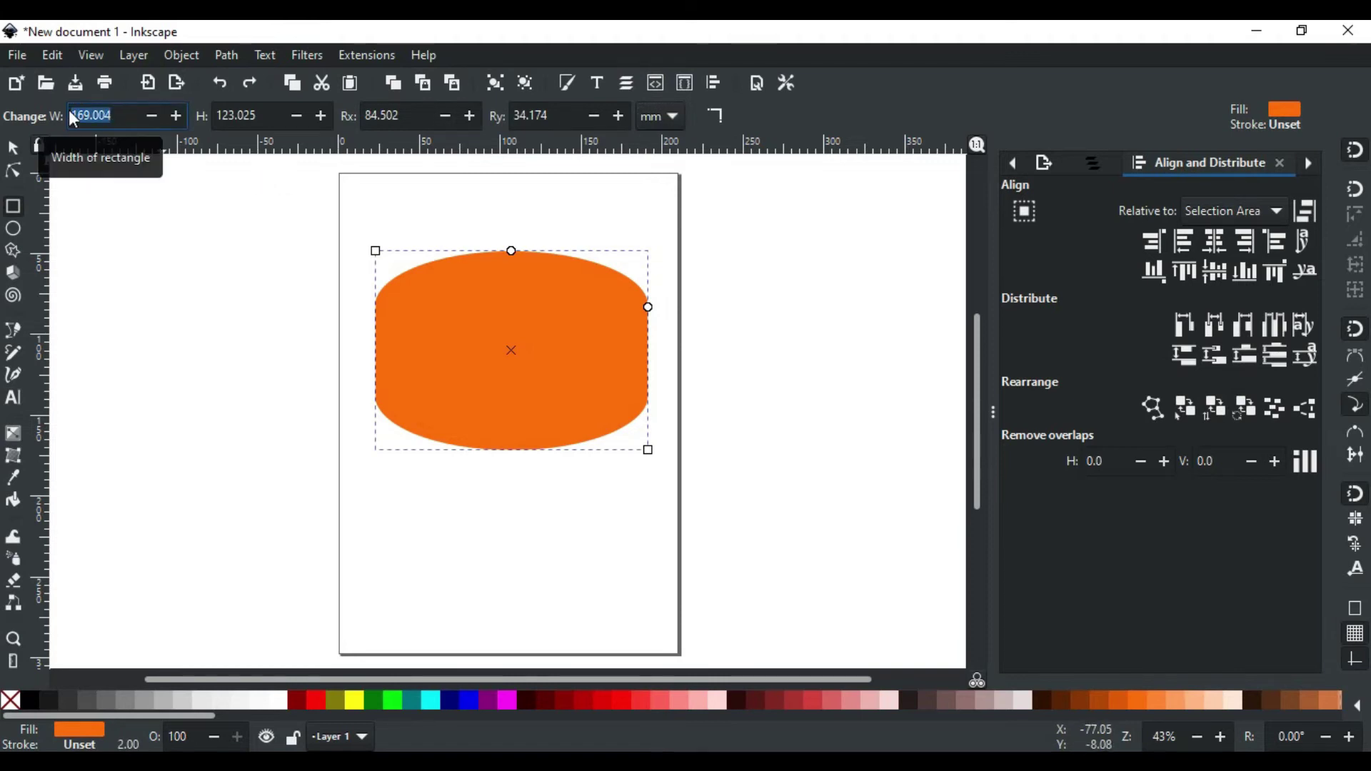
text(150)
double_click(258, 116)
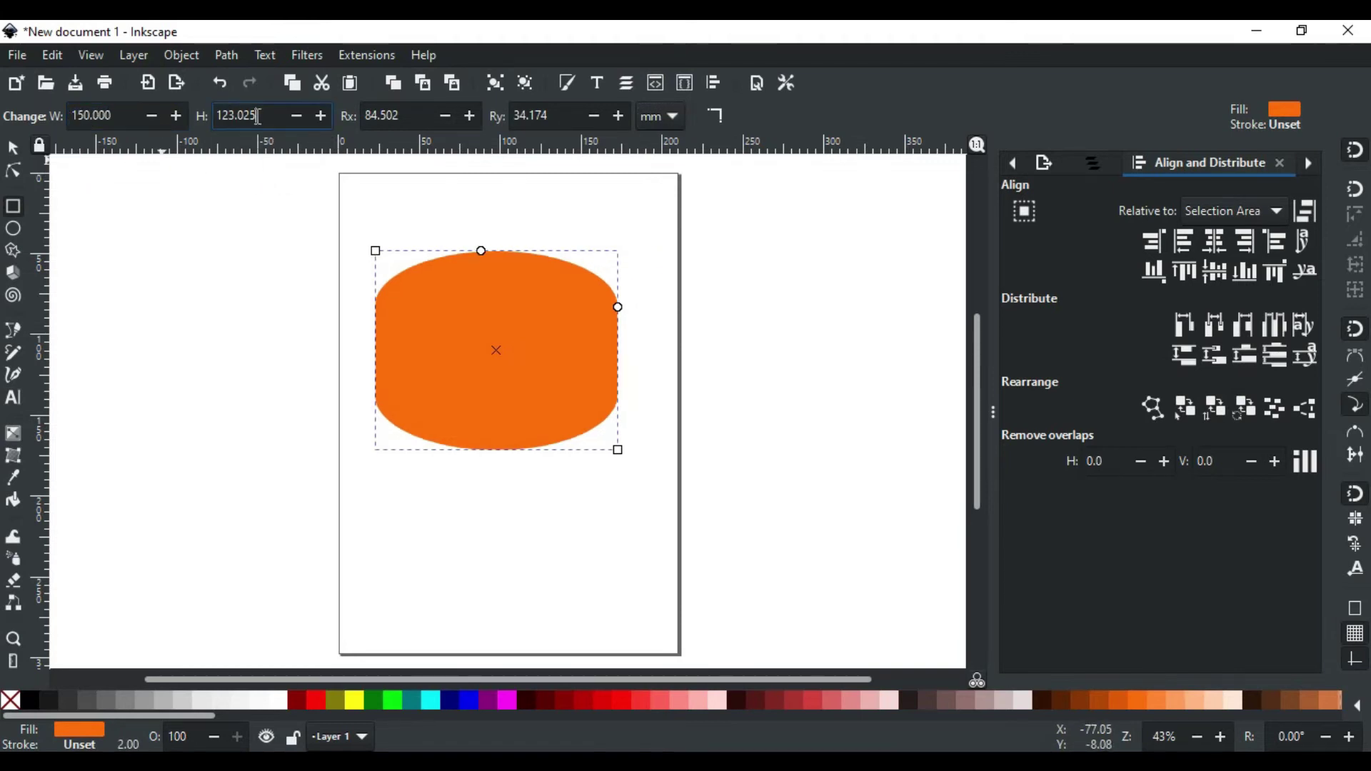
text(80)
key(Return)
- Set both horizontal and vertical corner radii to 20 mm
double_click(370, 118)
text(20)
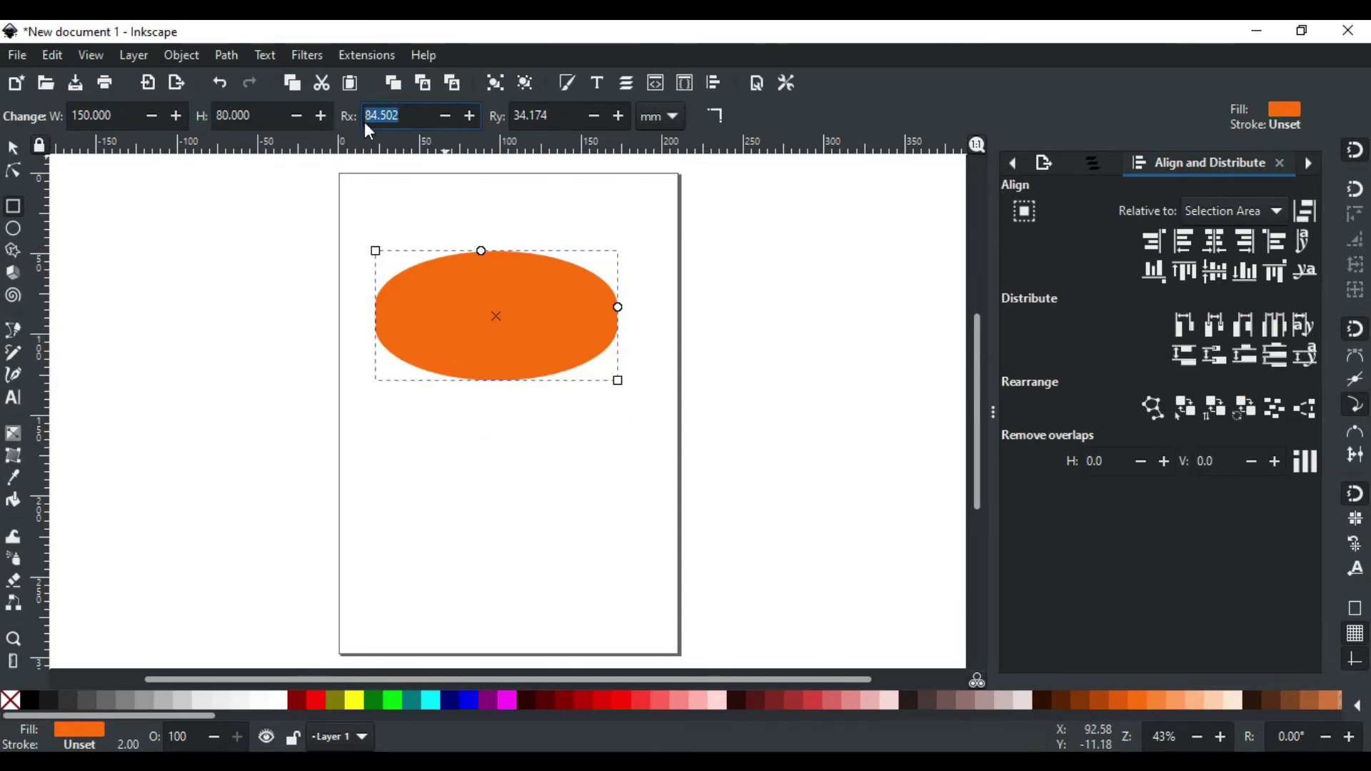
click(558, 118)
drag(558, 118, 515, 127)
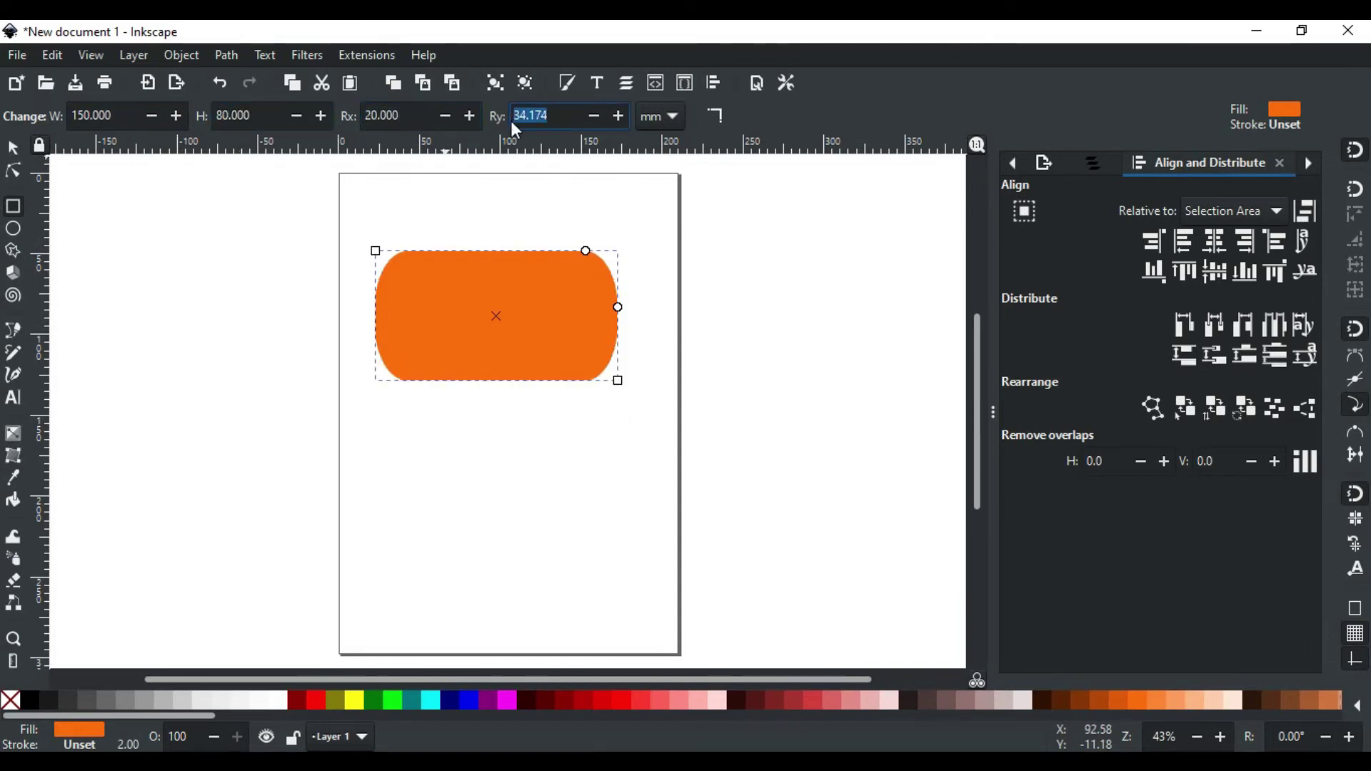
text(20)
key(Return)
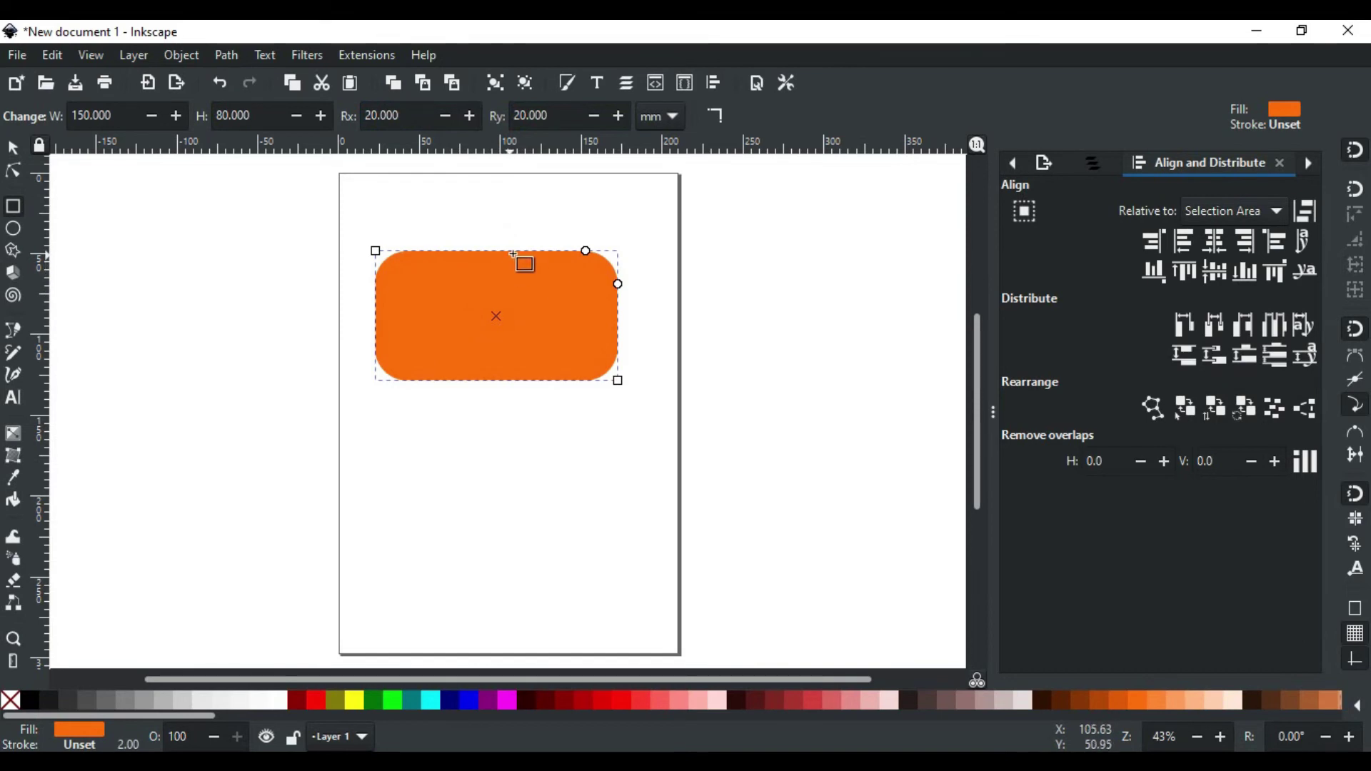
- Make the 150 × 80 mm rectangle's corners sharp, resetting both radii to 0
click(717, 118)
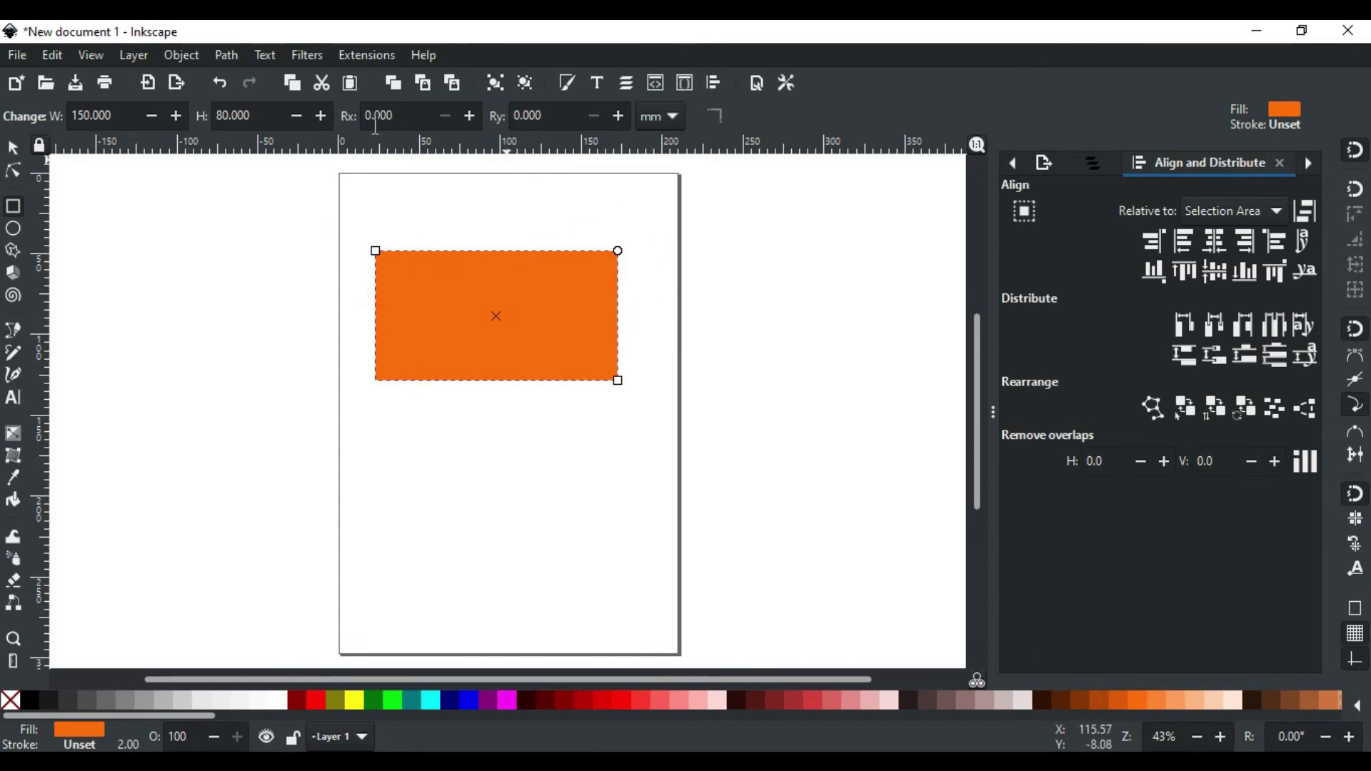
- Draw a 101.9 × 101.9 mm orange square below the rectangle and deselect it
click(399, 427)
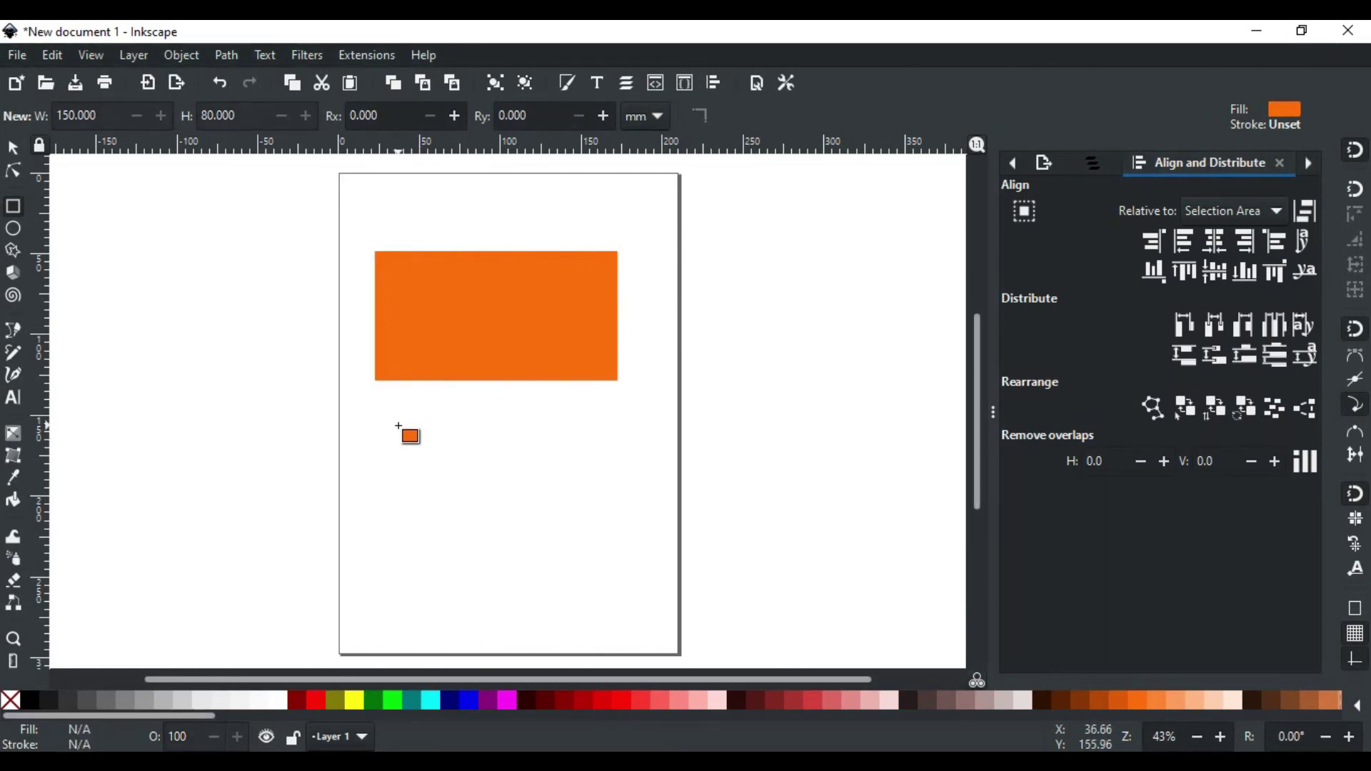
drag(399, 427, 563, 592)
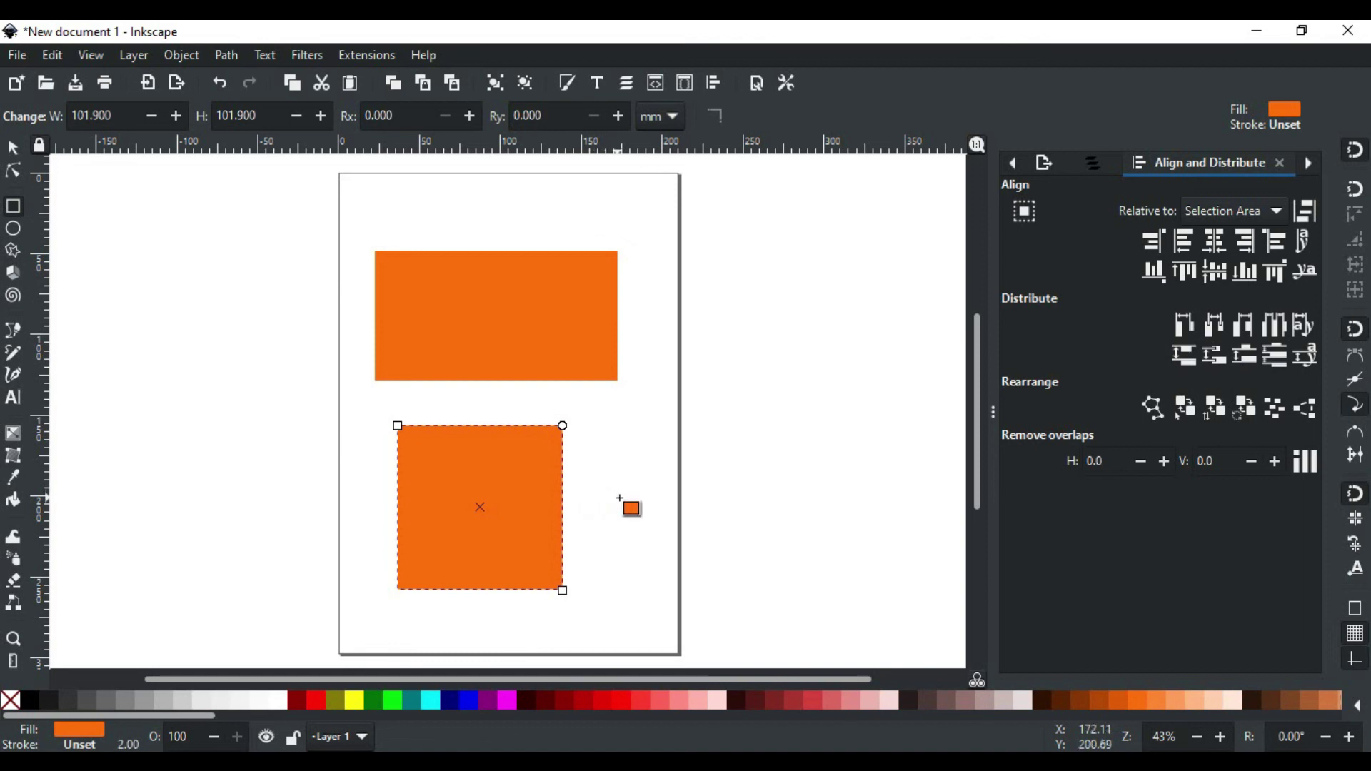
key(Escape)
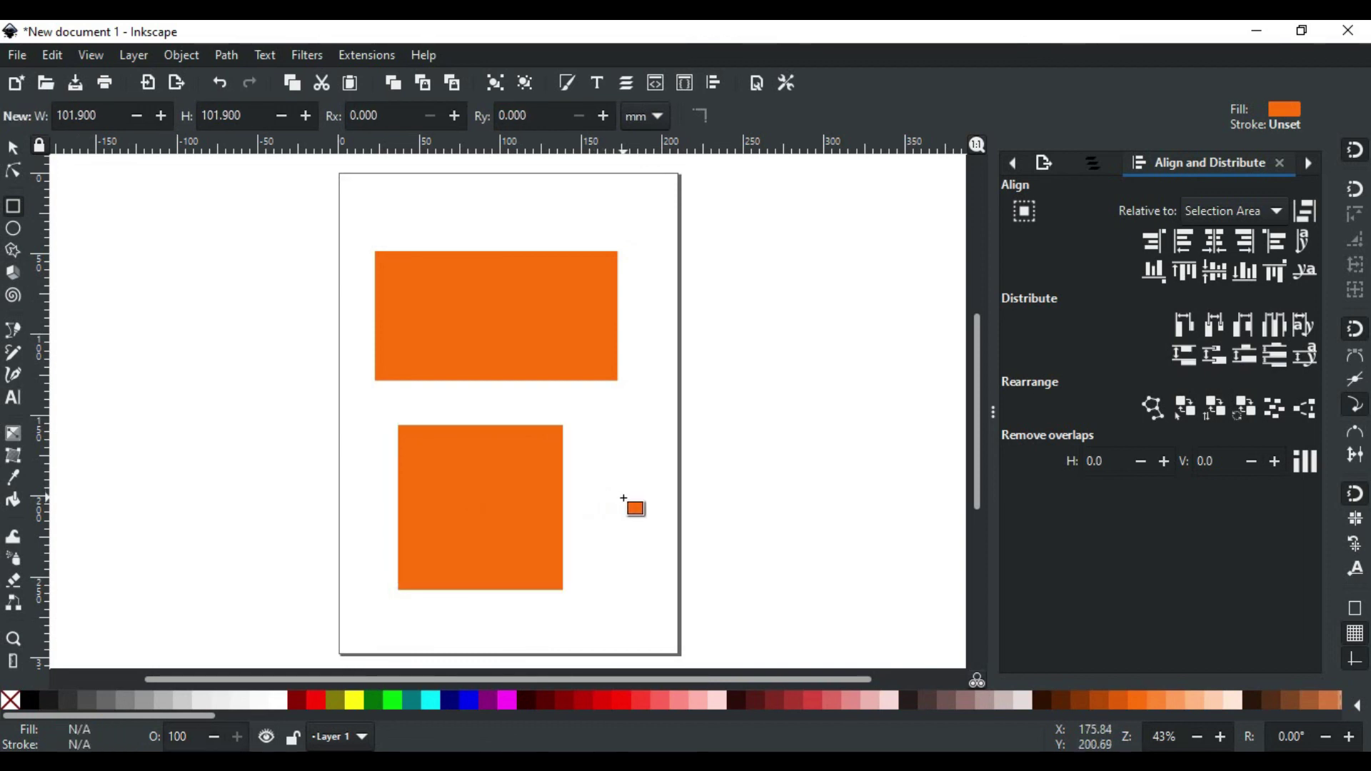